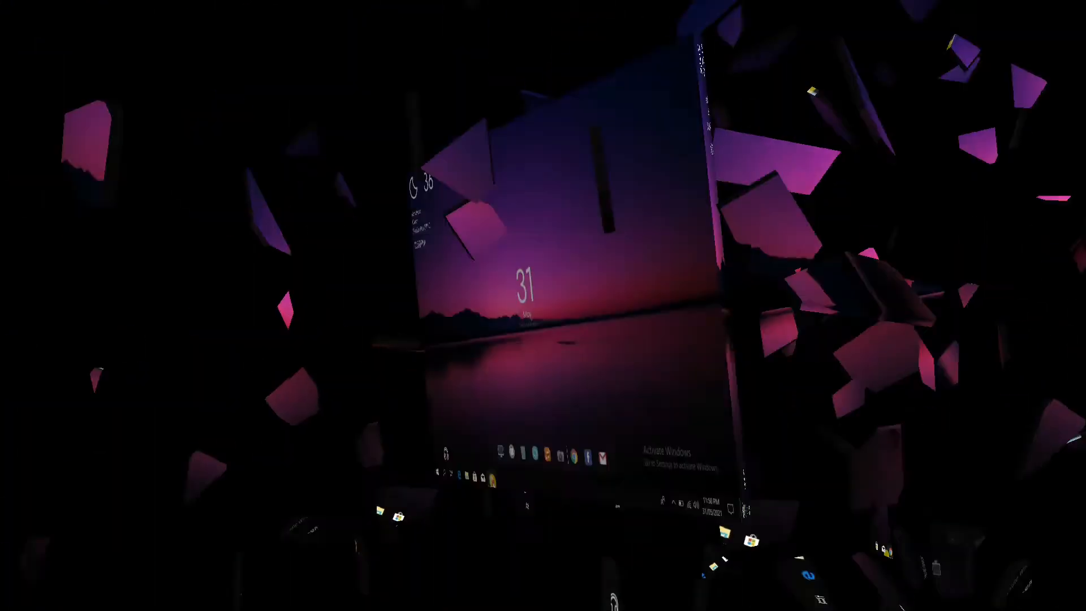
# Open Facebook in Chrome, go to the managed Online Learning Academy page and dismiss its review request card.
pyautogui.click(292, 595)
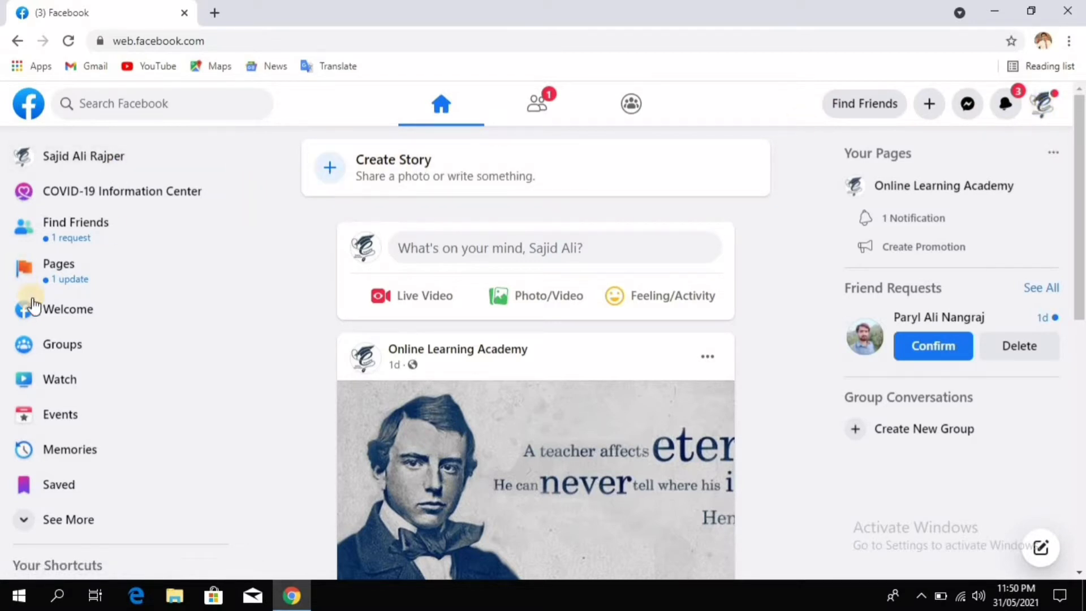
pyautogui.click(72, 277)
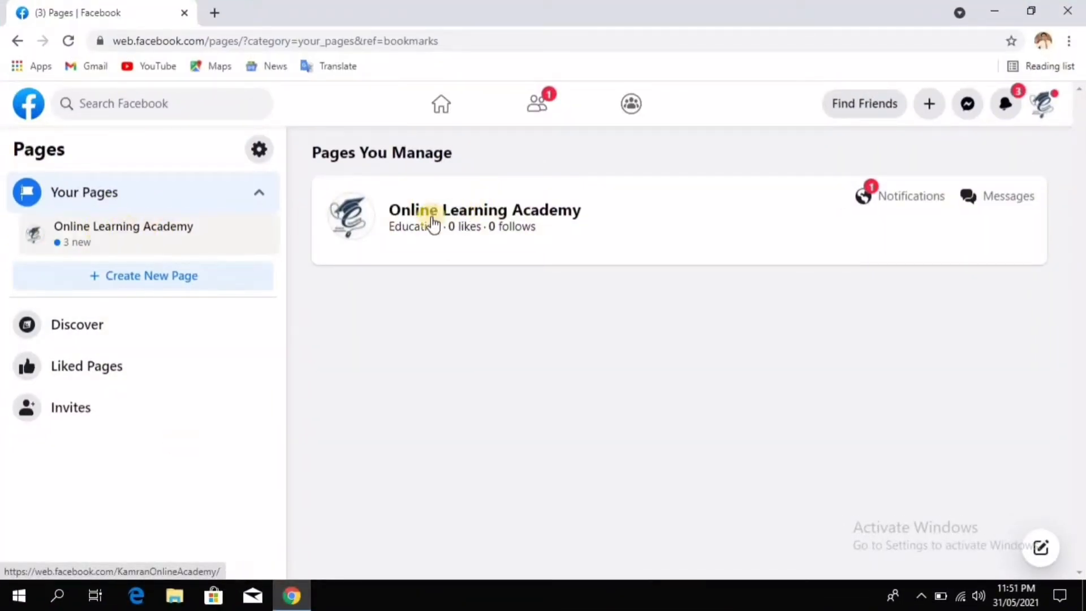
pyautogui.click(123, 238)
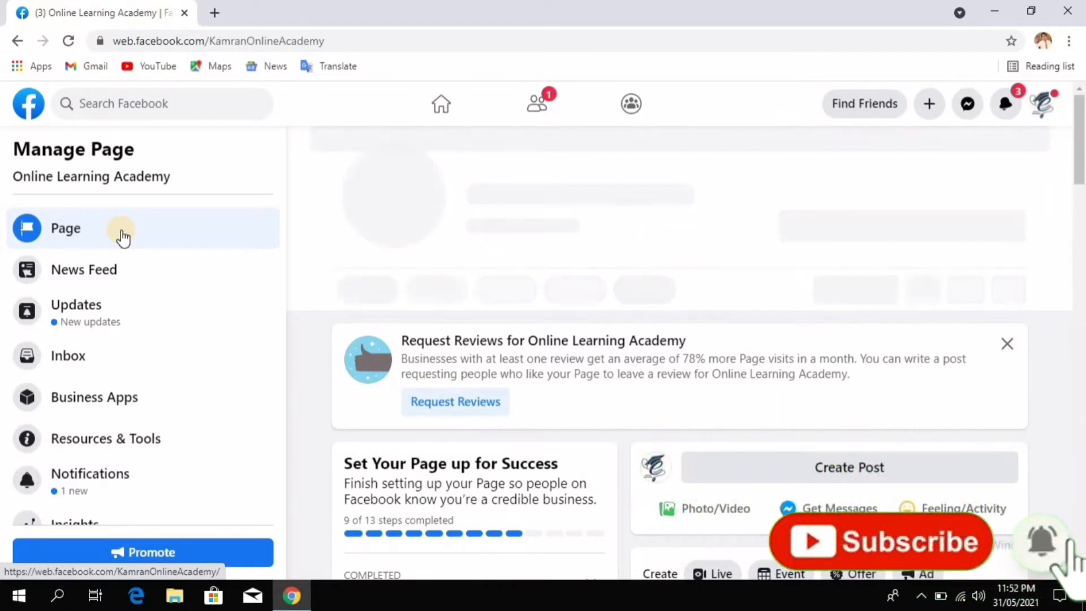
pyautogui.click(1007, 345)
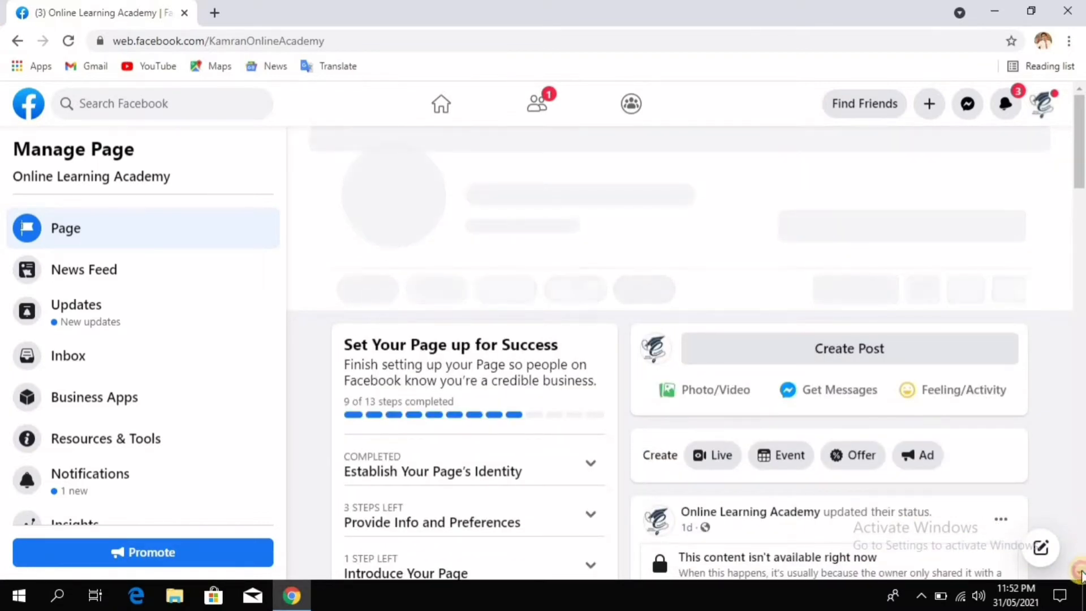
# Look over the page's overview and open the Online Learning Academy page settings.
pyautogui.scroll(-3, 1081, 574)
pyautogui.scroll(-5, 1081, 574)
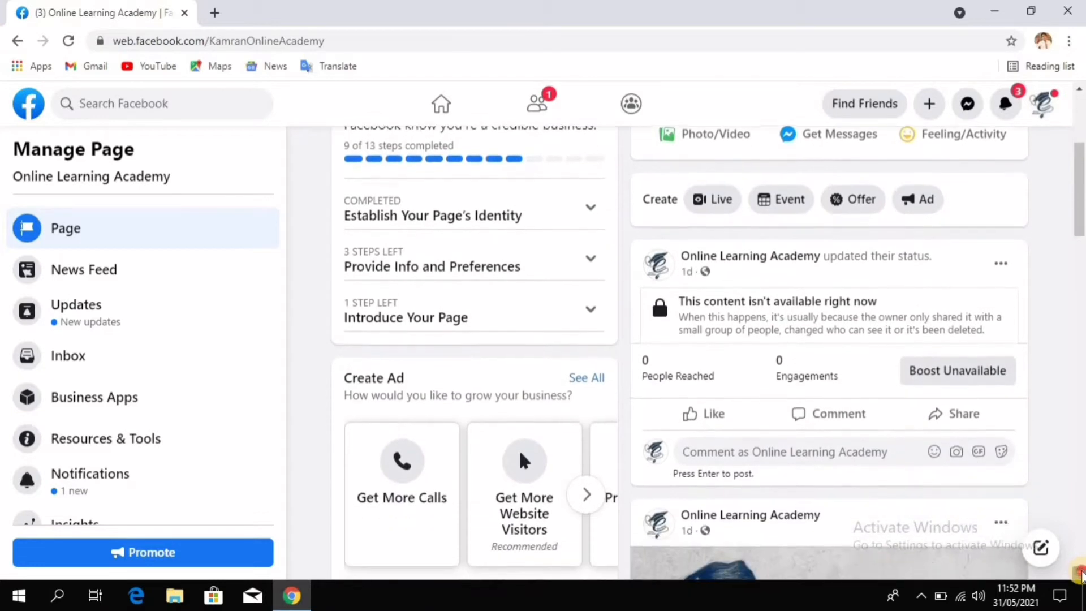
pyautogui.scroll(-4, 1080, 574)
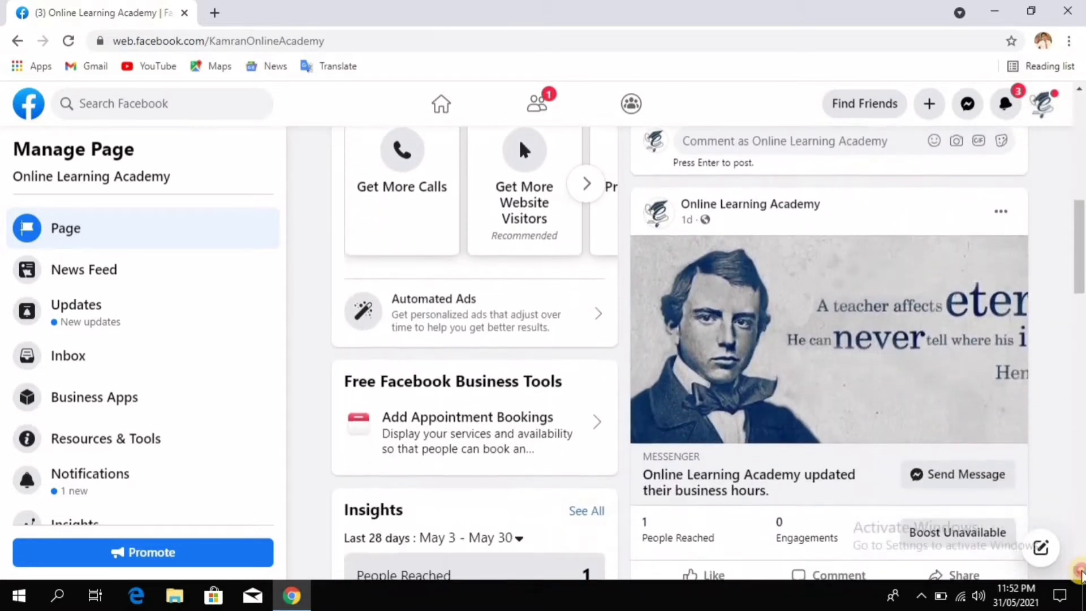
pyautogui.scroll(-2, 1080, 574)
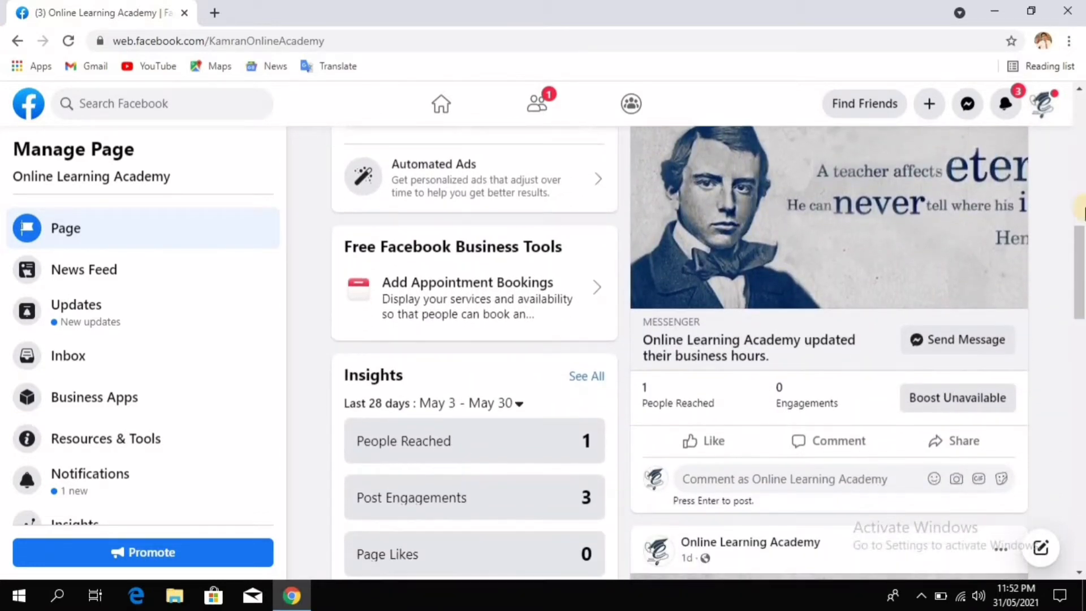
pyautogui.click(1080, 90)
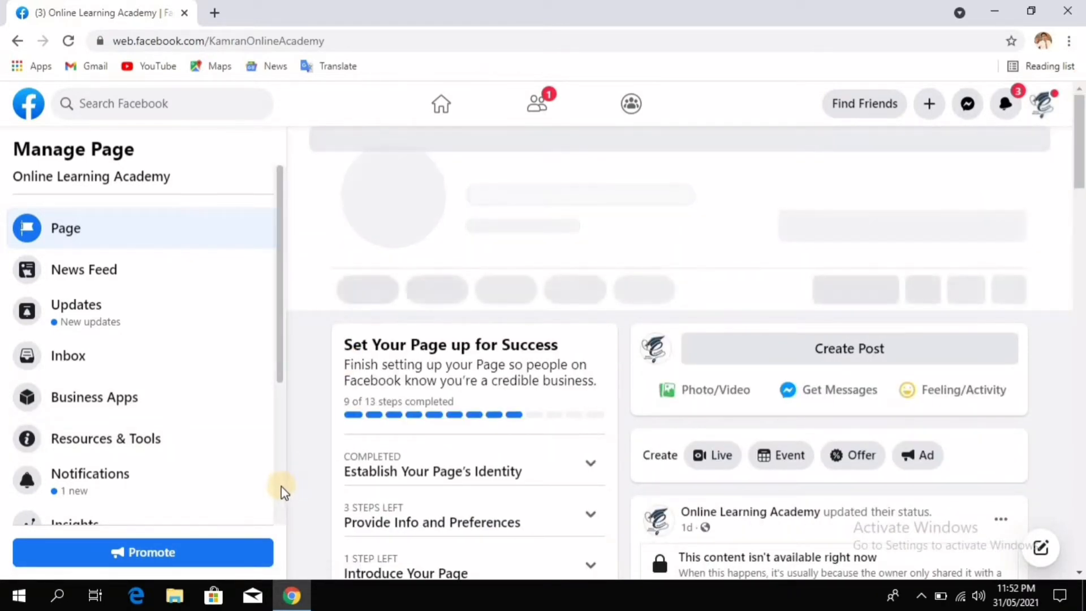
pyautogui.scroll(-2, 281, 487)
pyautogui.scroll(-2, 280, 487)
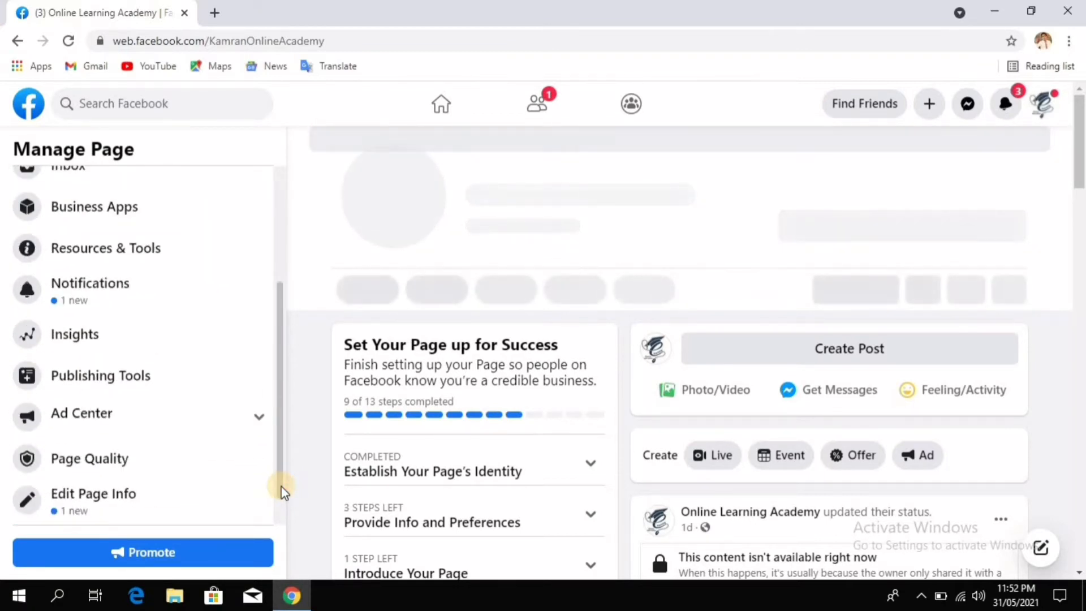
pyautogui.scroll(-1, 279, 510)
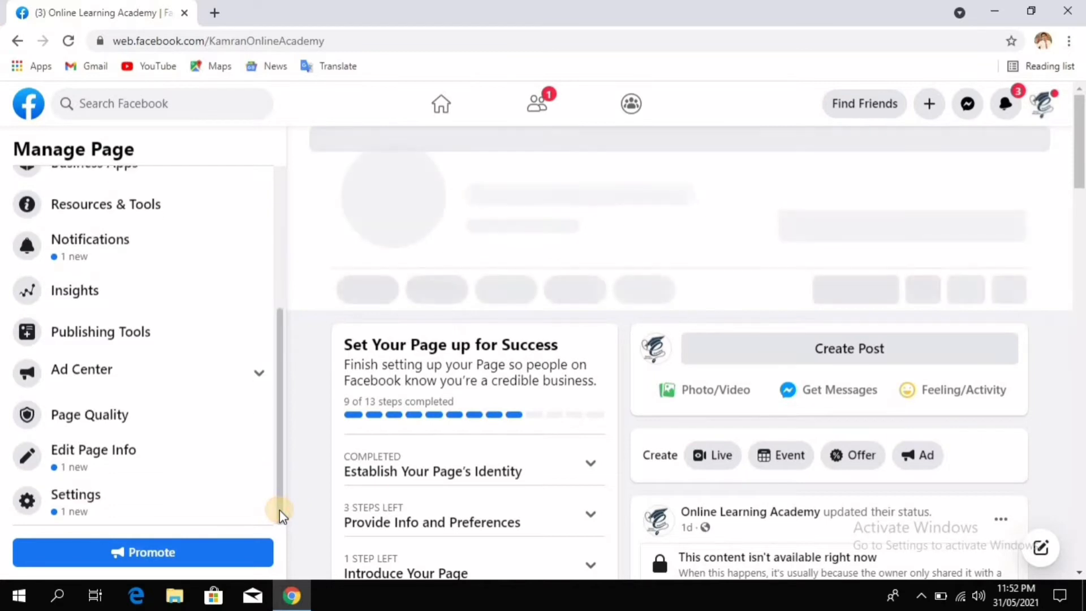
pyautogui.click(103, 507)
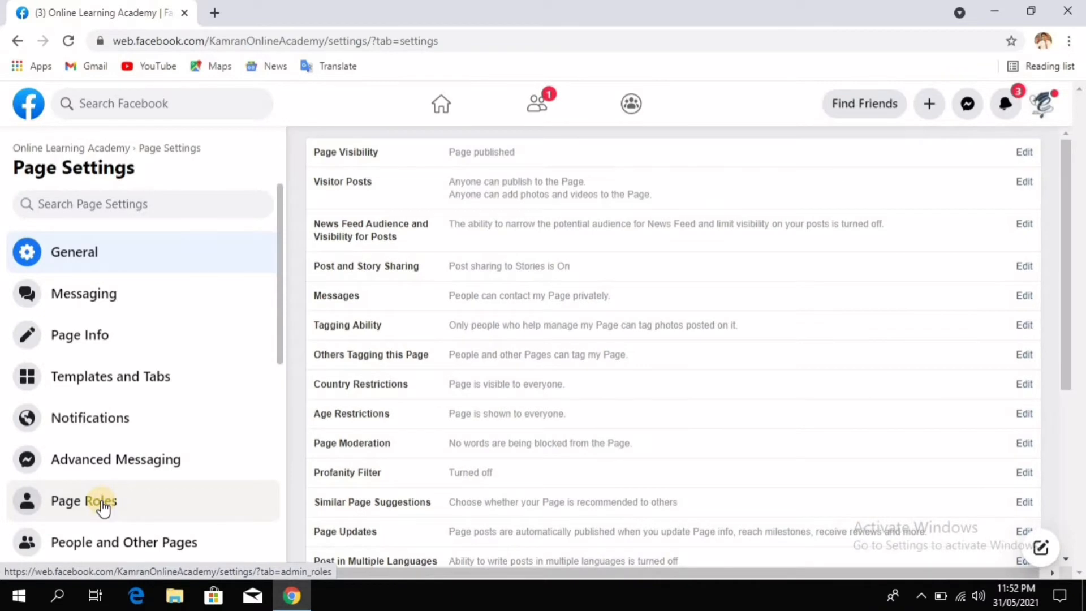
# Look through the full list of General page settings and open the Page Visibility options.
pyautogui.click(1068, 560)
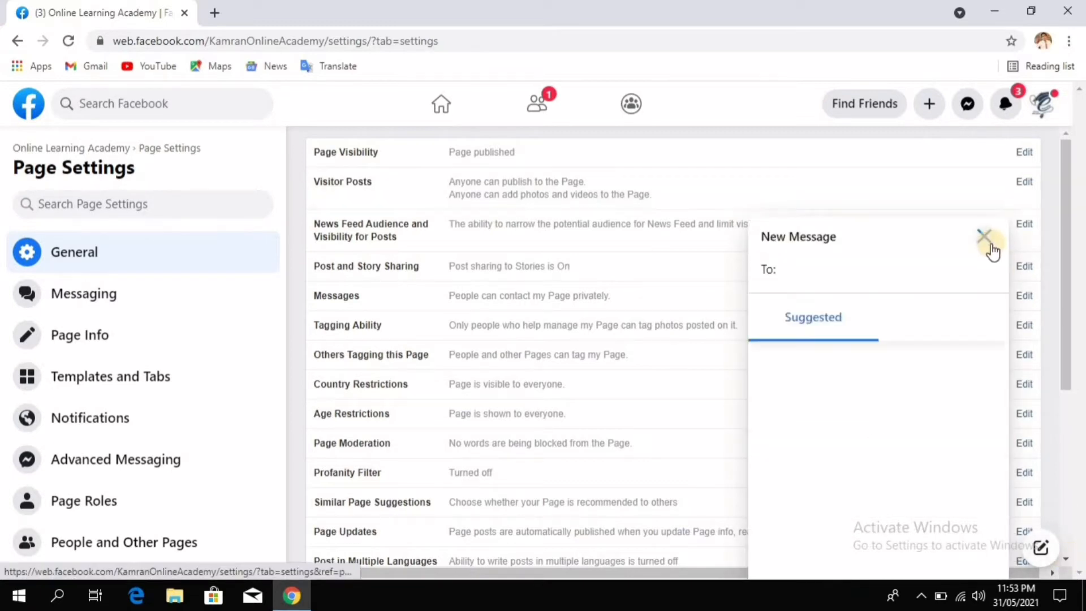
pyautogui.click(985, 236)
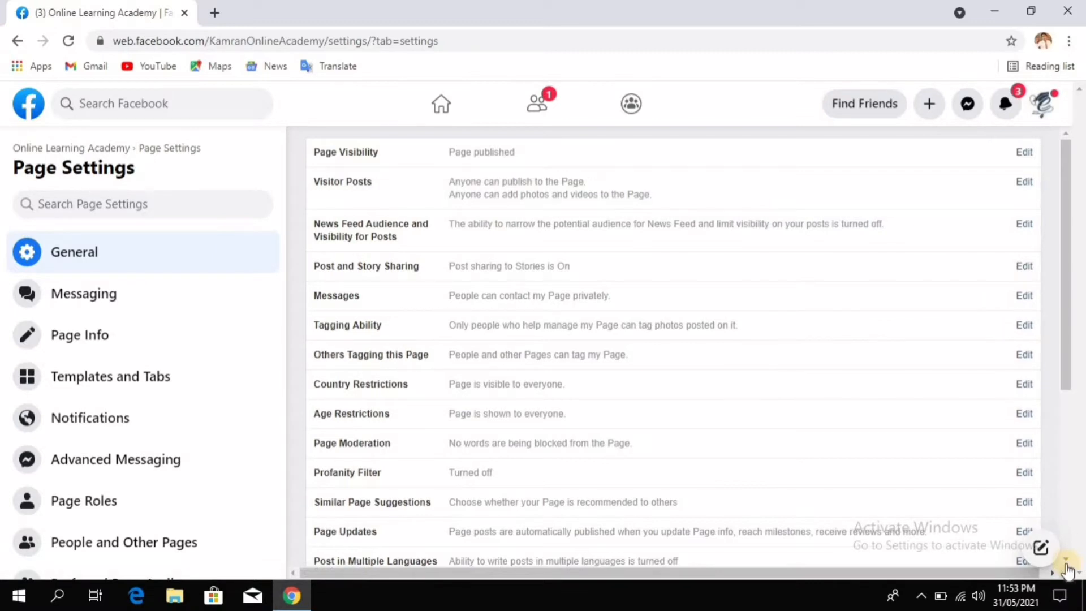
pyautogui.click(1071, 429)
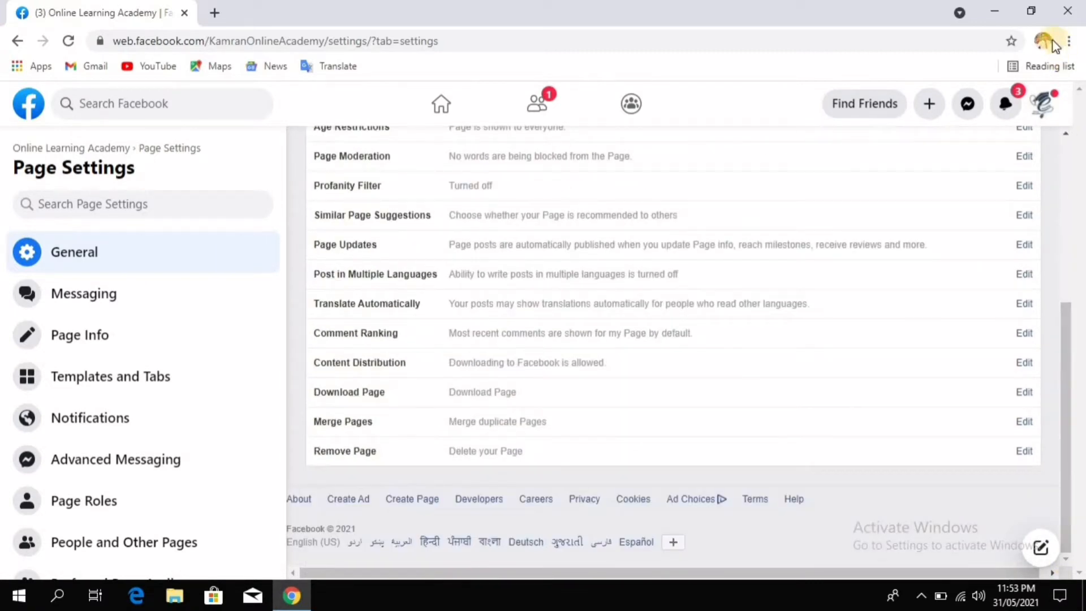
pyautogui.click(1068, 131)
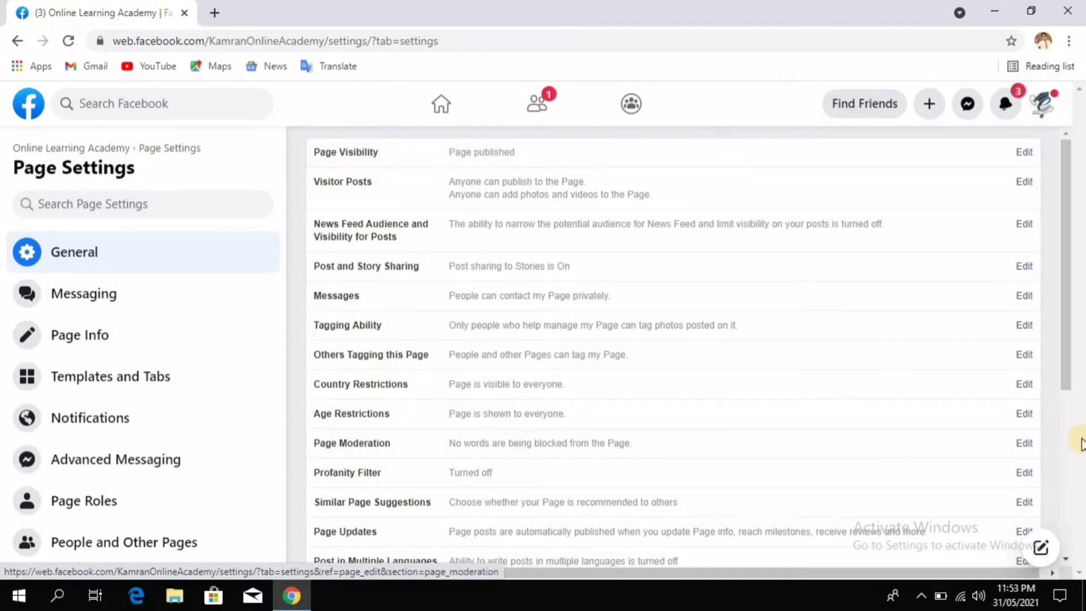
pyautogui.click(1067, 429)
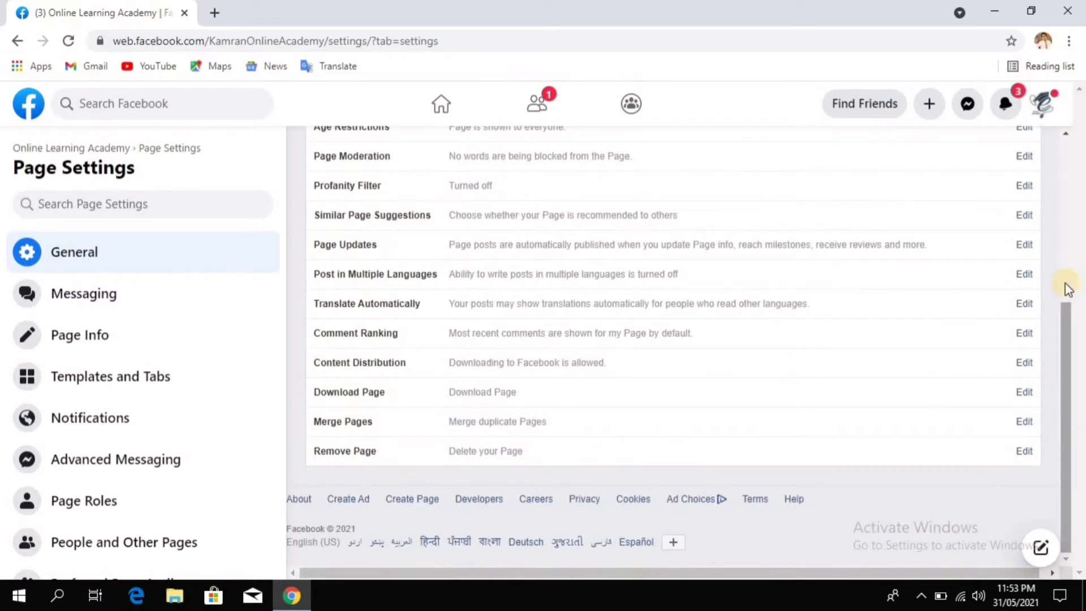
pyautogui.click(1069, 136)
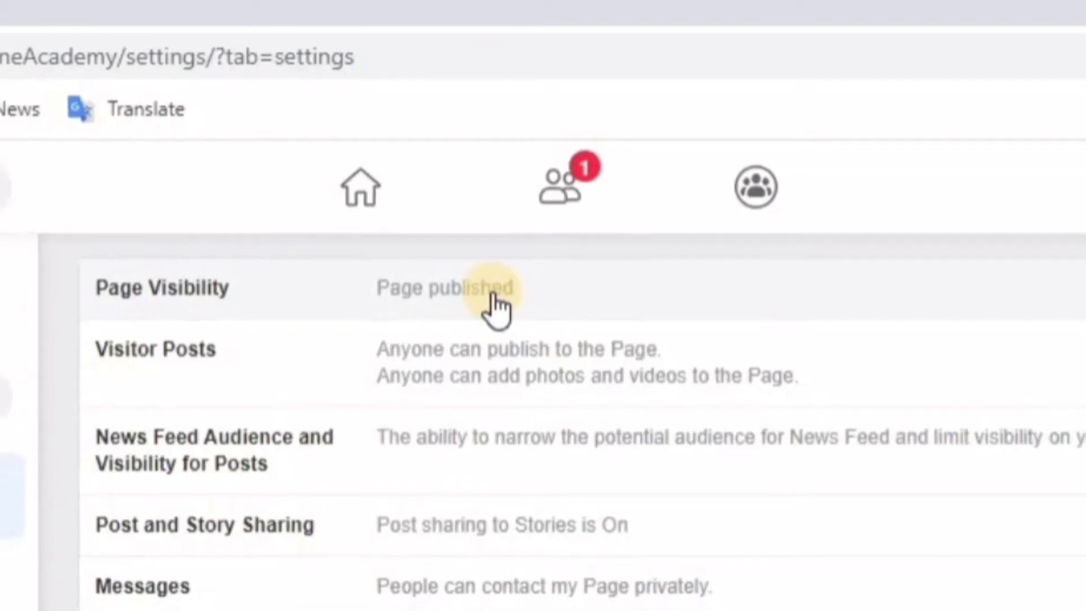
pyautogui.click(505, 155)
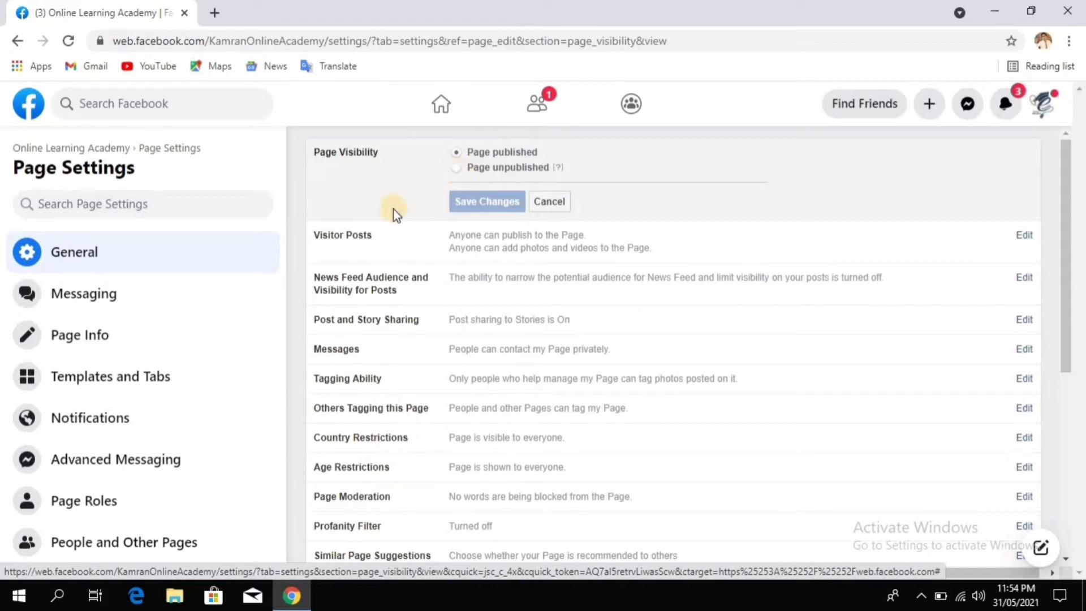
# Set Visitor Posts to disable posts by other people on the Page and save the change.
pyautogui.click(1027, 237)
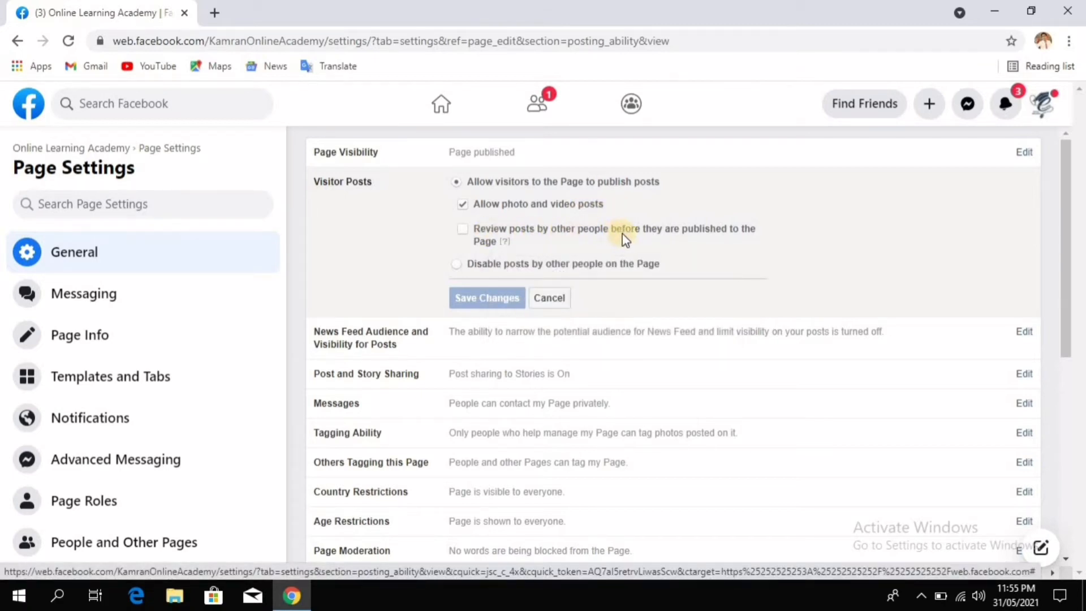
pyautogui.click(459, 269)
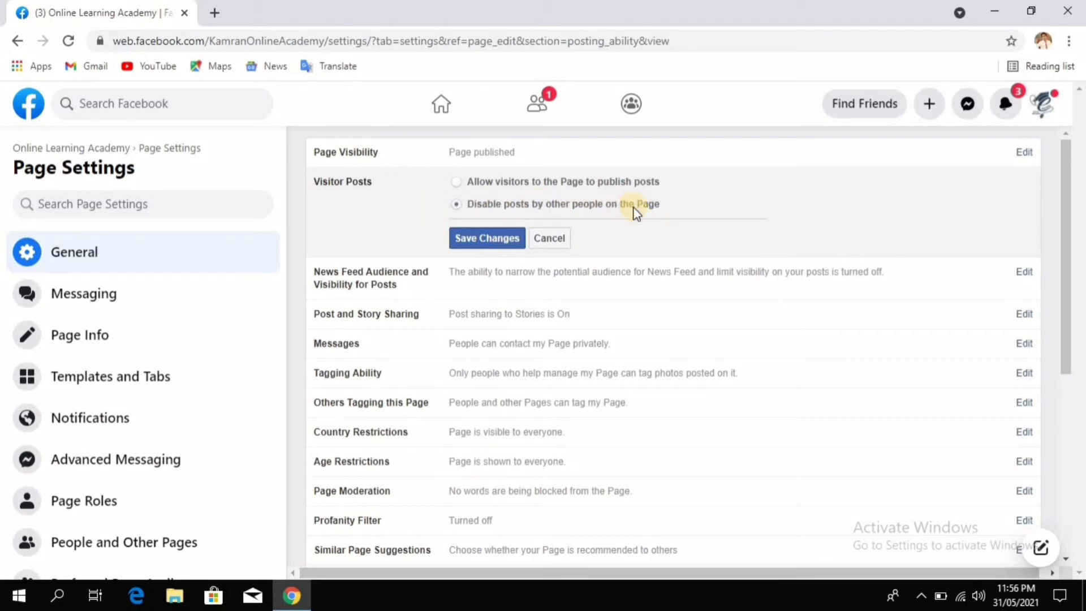
pyautogui.click(476, 239)
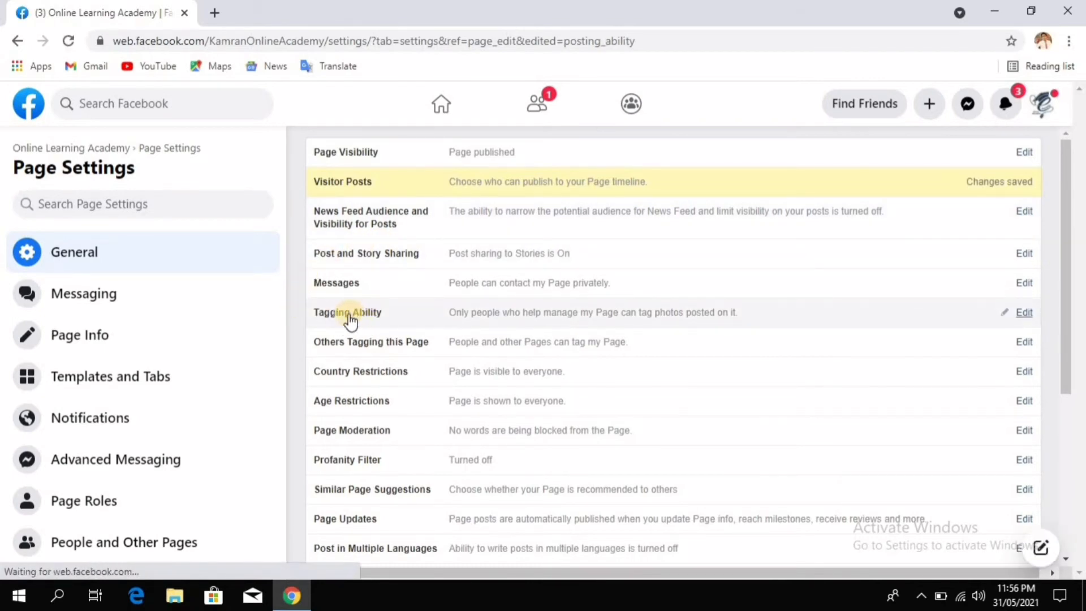
# Set Tagging Ability to allow others to tag photos and videos published by the page, and save the change.
pyautogui.click(1024, 313)
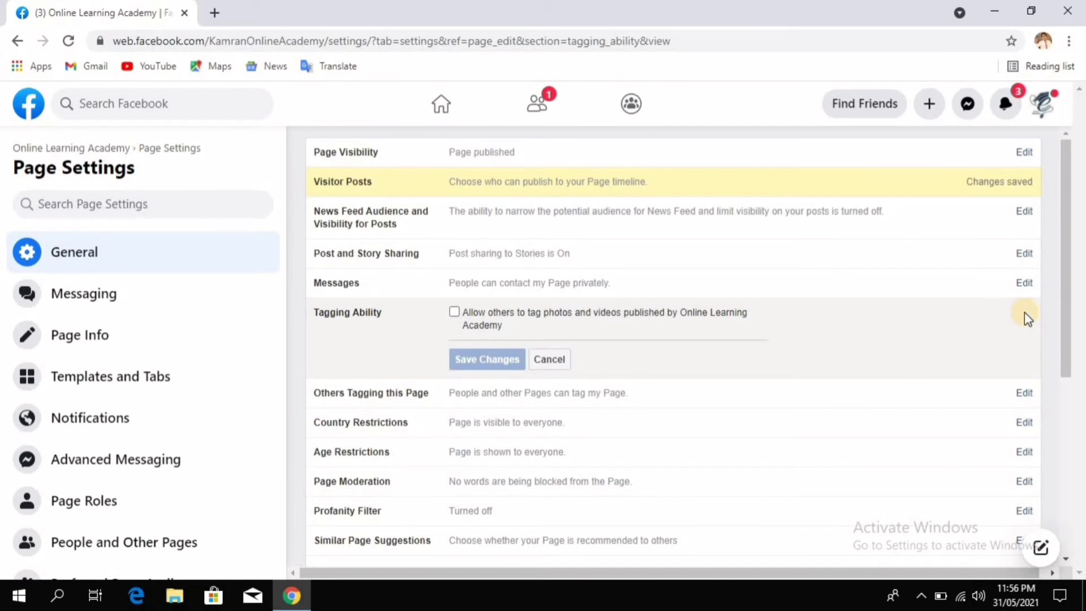
pyautogui.click(453, 311)
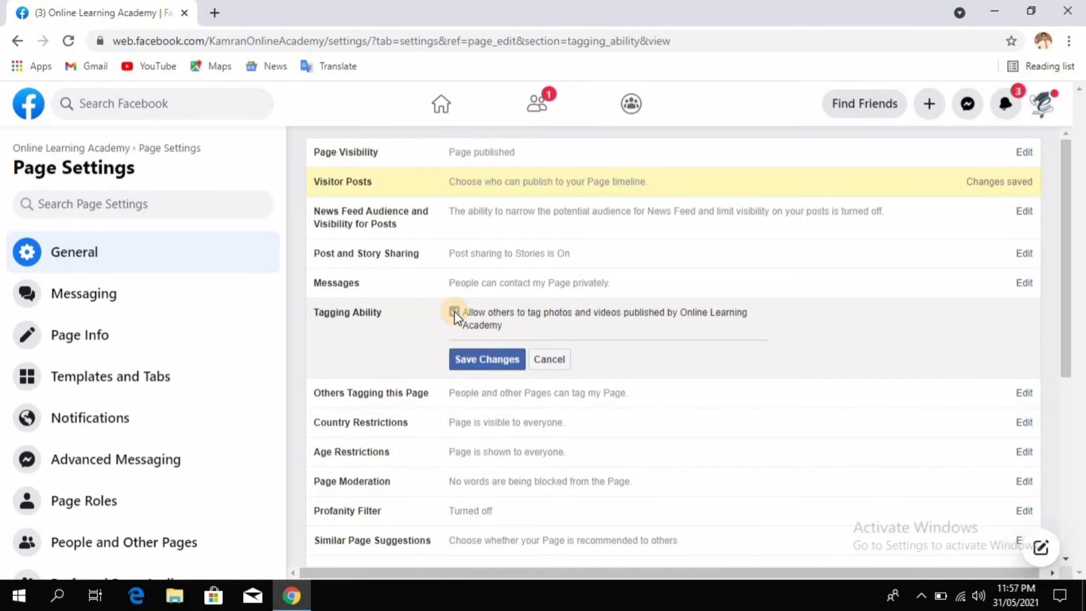
pyautogui.click(487, 361)
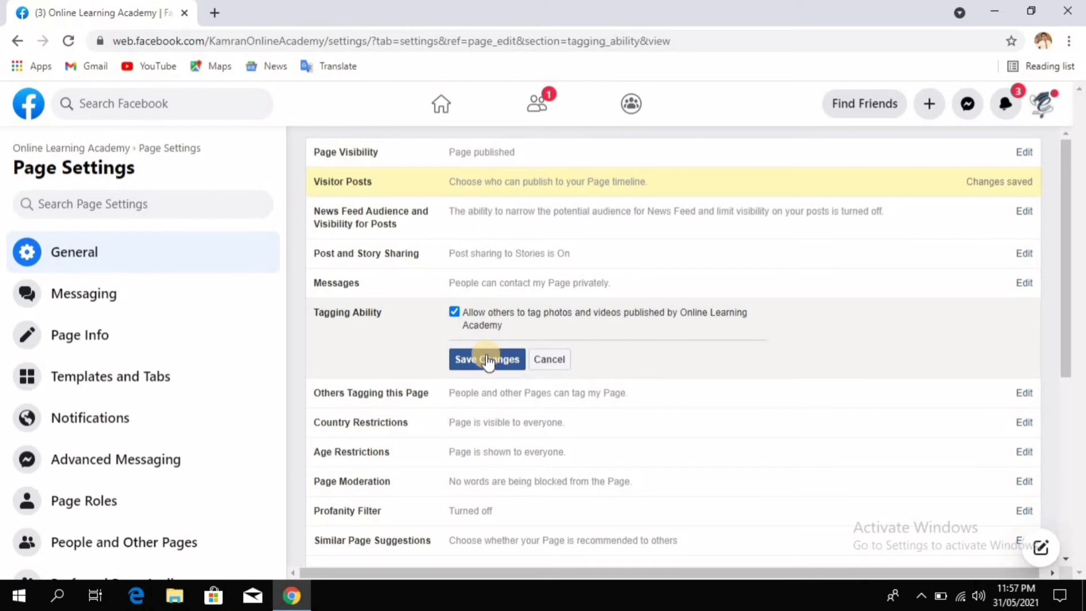
pyautogui.click(488, 360)
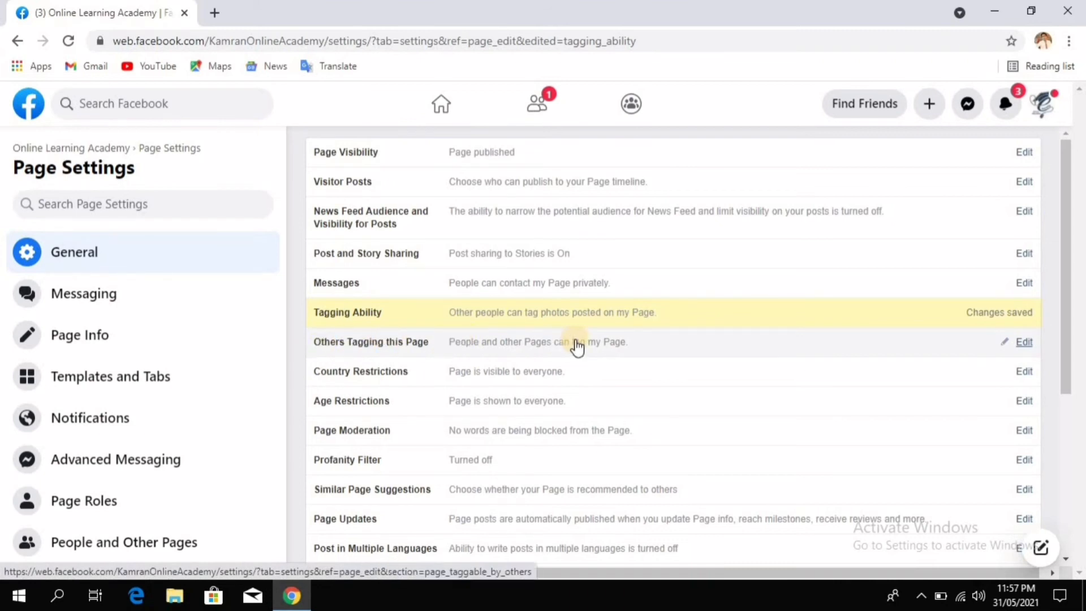
# Examine the Others Tagging this Page options and the remaining General settings down to Remove Page.
pyautogui.click(1027, 342)
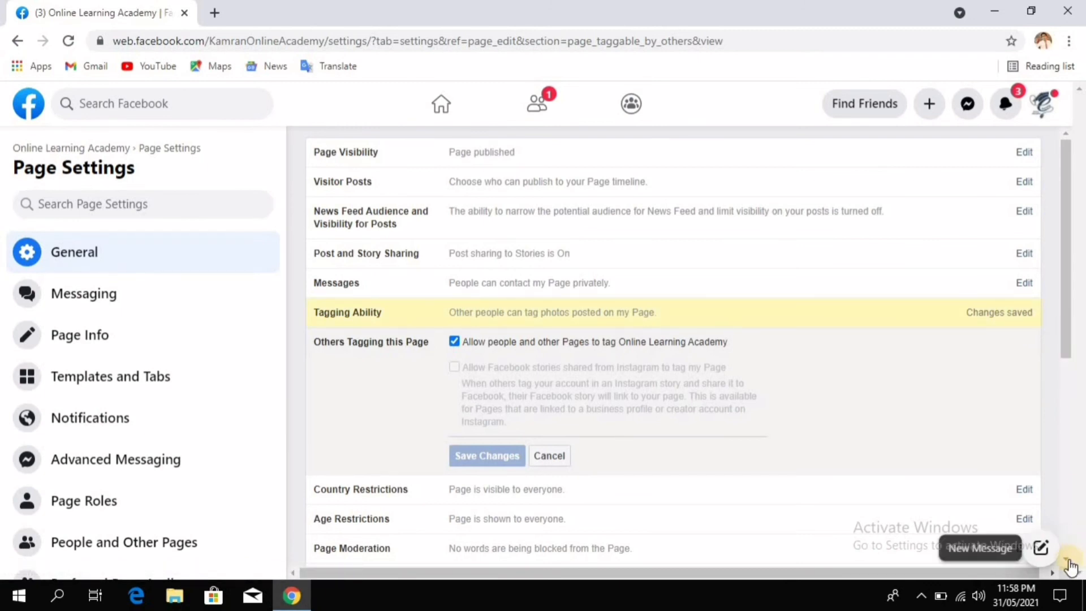
pyautogui.click(1042, 547)
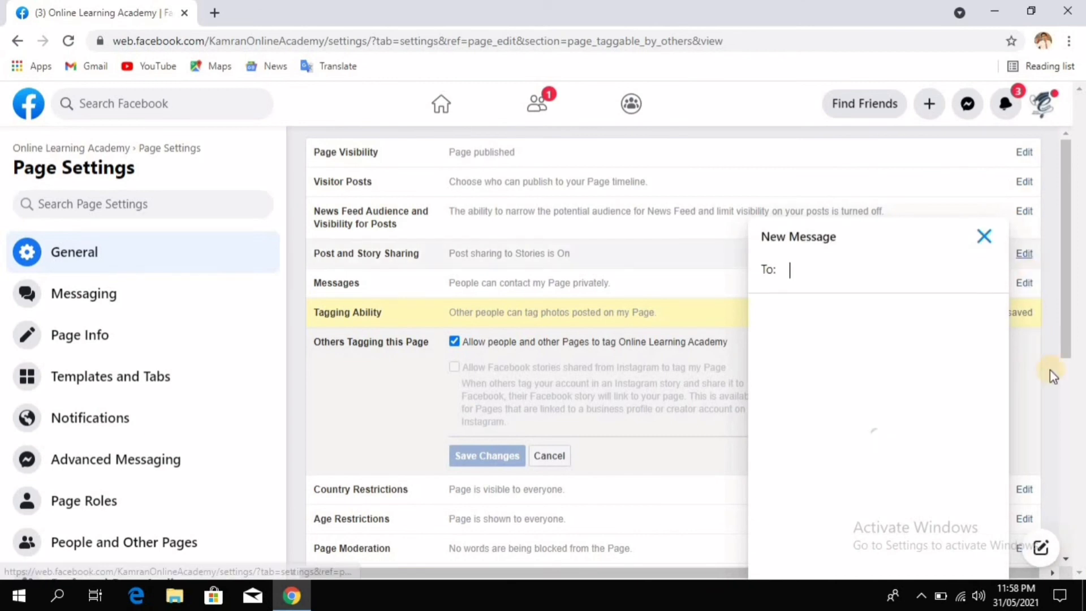
pyautogui.click(1066, 390)
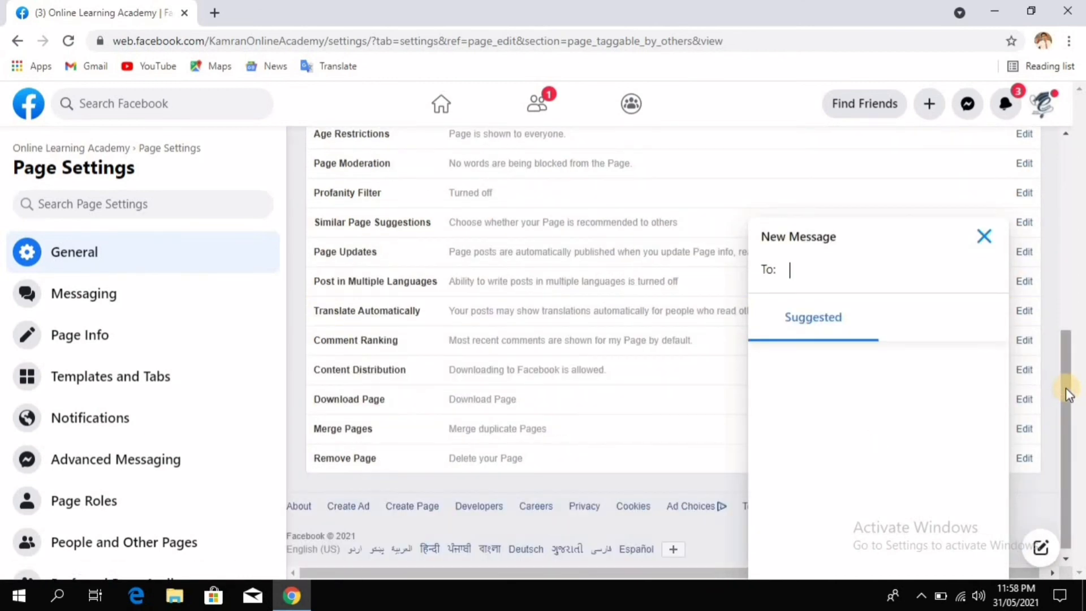
pyautogui.click(984, 237)
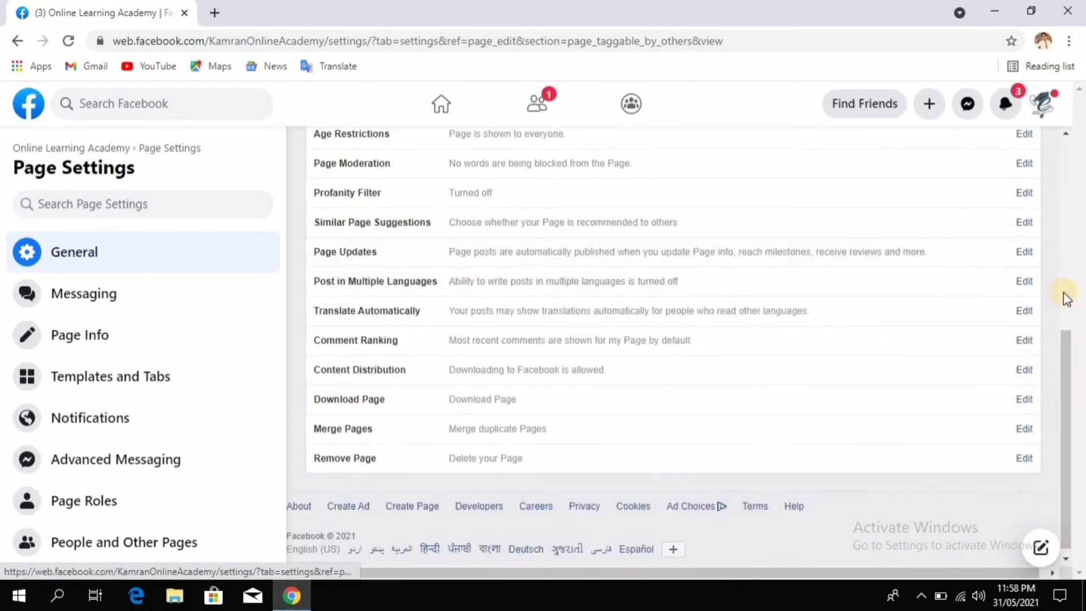
pyautogui.click(1068, 187)
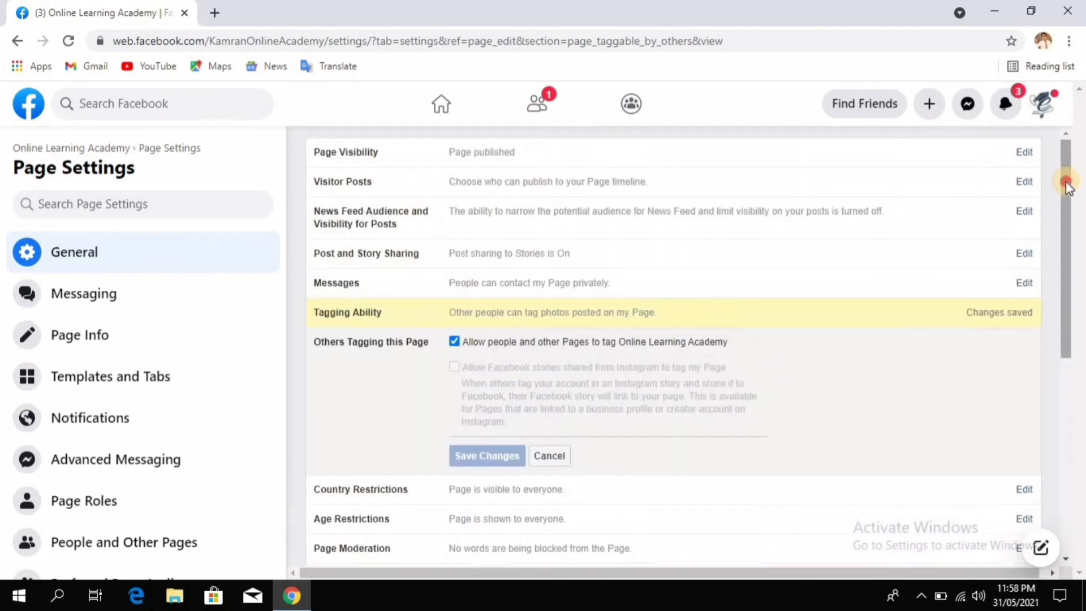
pyautogui.click(1068, 385)
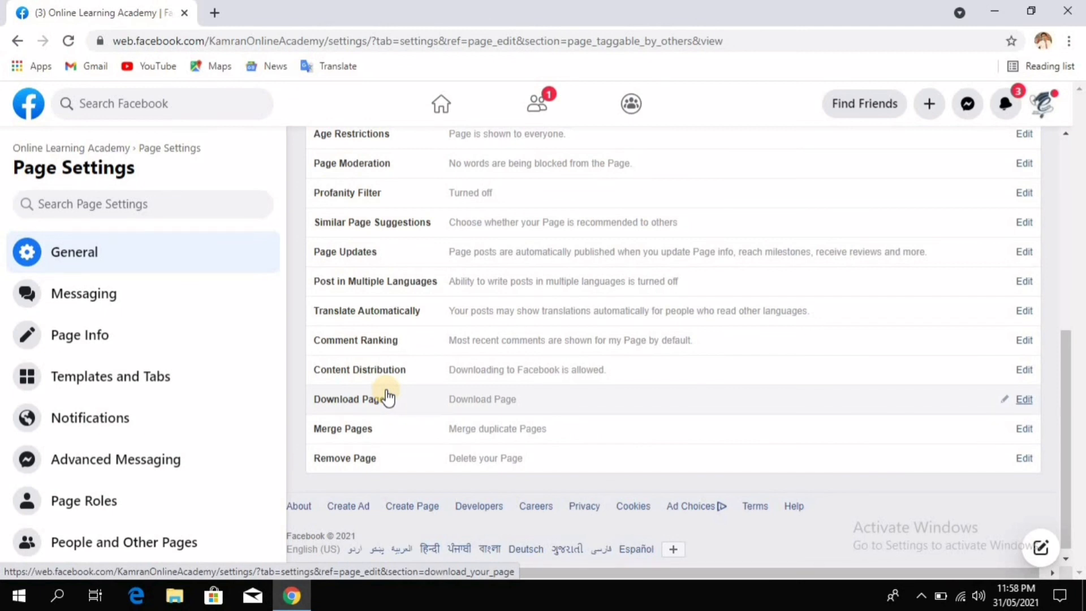
pyautogui.click(1066, 137)
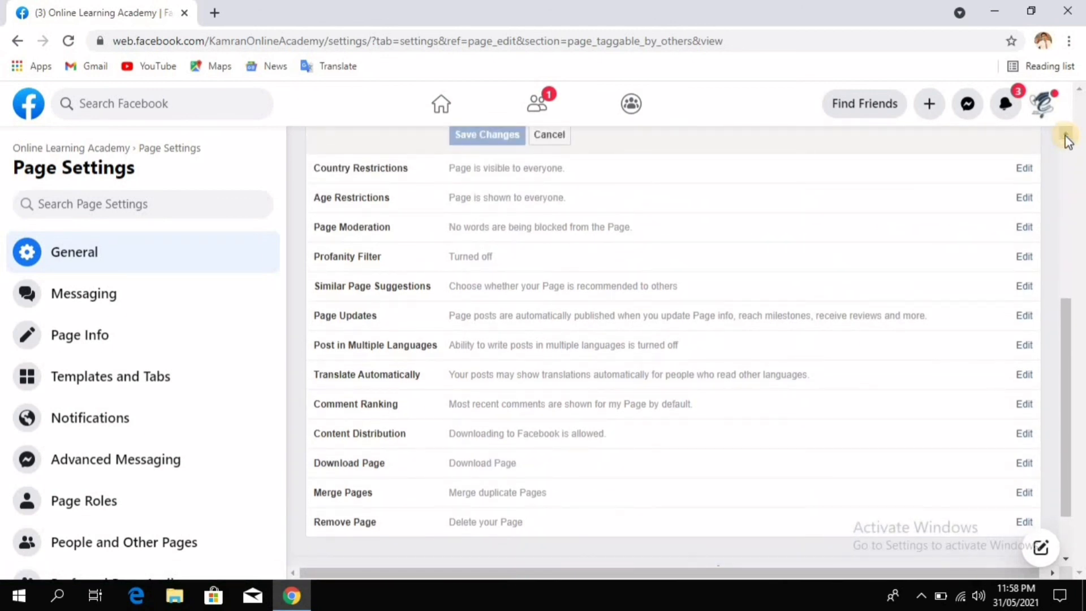
pyautogui.click(1066, 138)
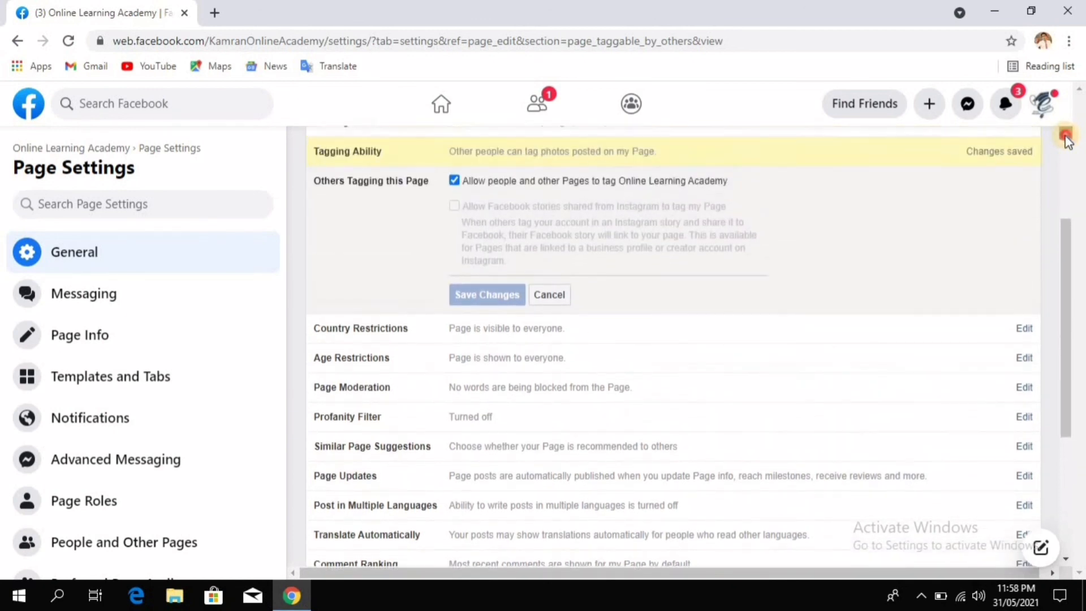
pyautogui.click(1066, 137)
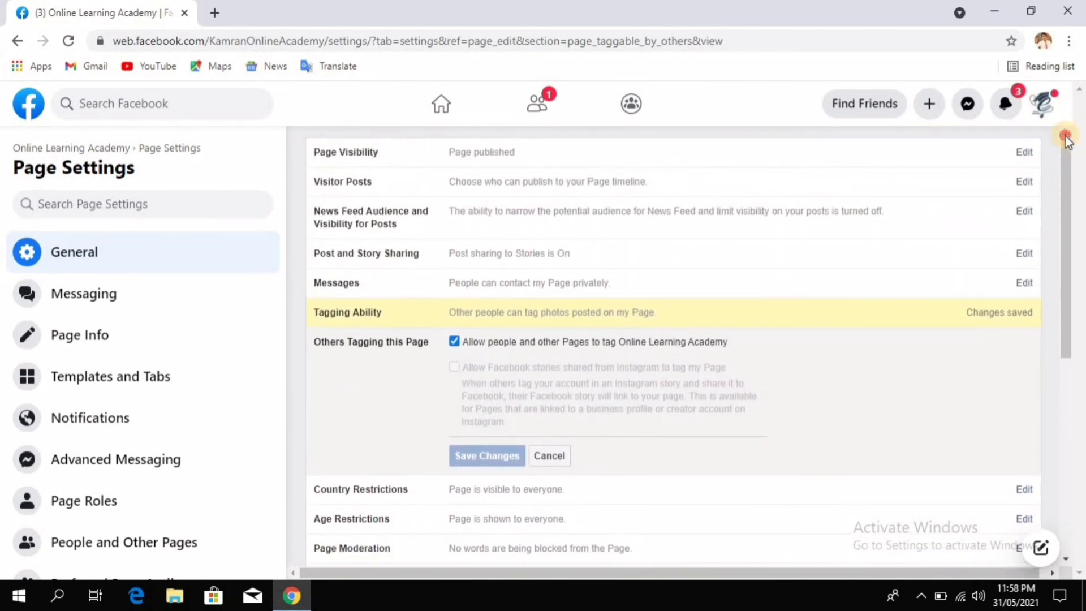